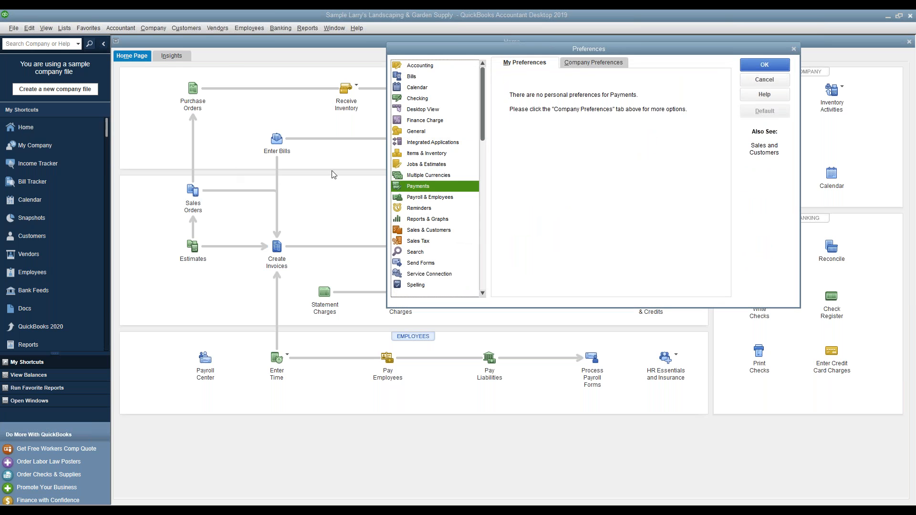
Check the company-wide Items & Inventory preferences for active inventory and purchase orders, and accept them.
click(420, 155)
click(605, 61)
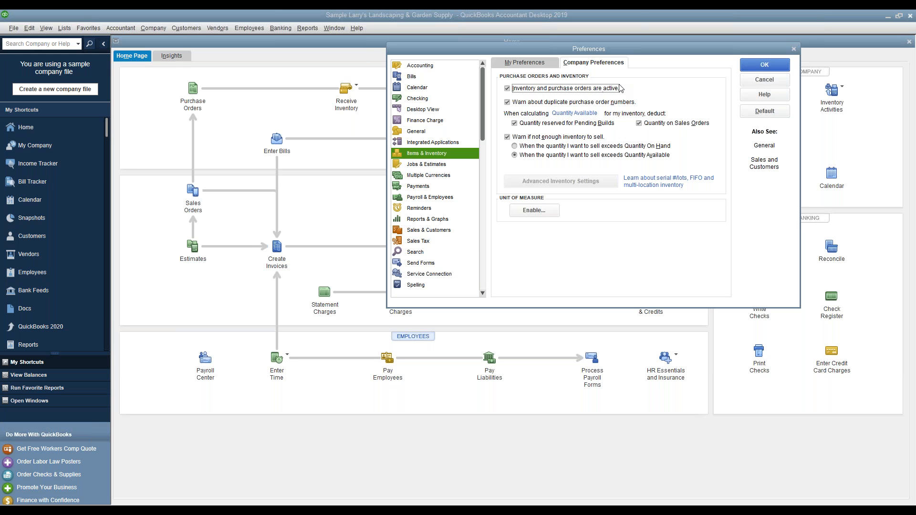
click(763, 67)
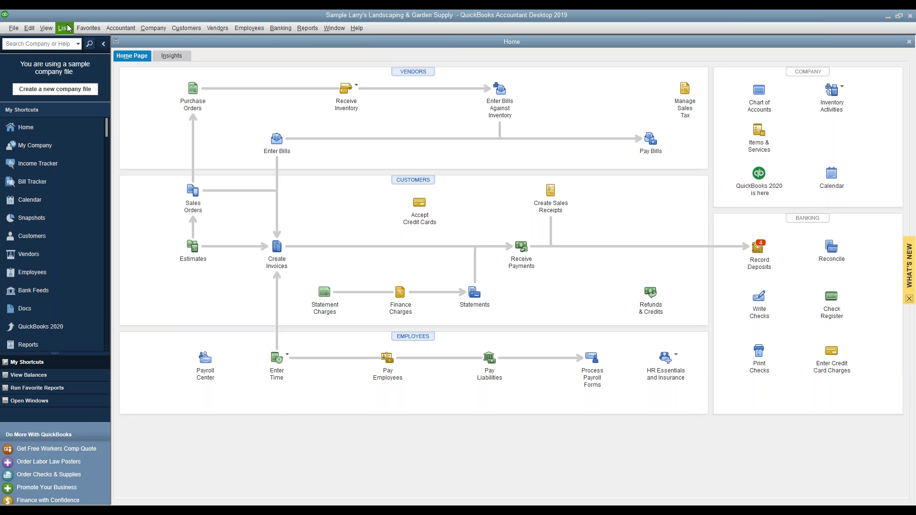
Open the item list and start a new item of type Inventory Part.
click(218, 28)
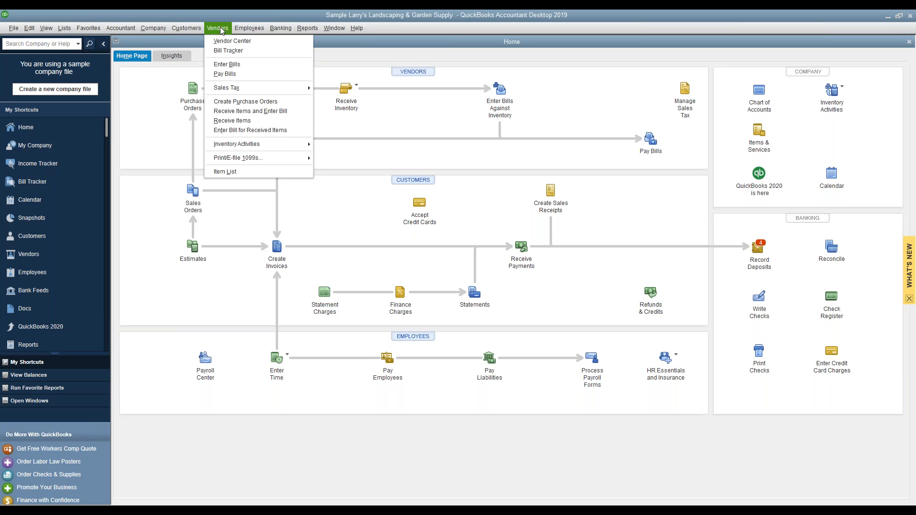
click(246, 171)
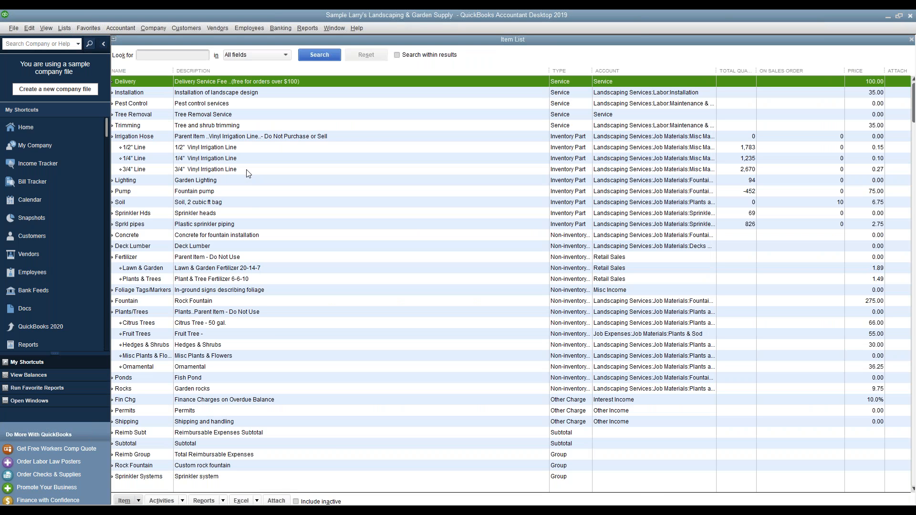
click(124, 500)
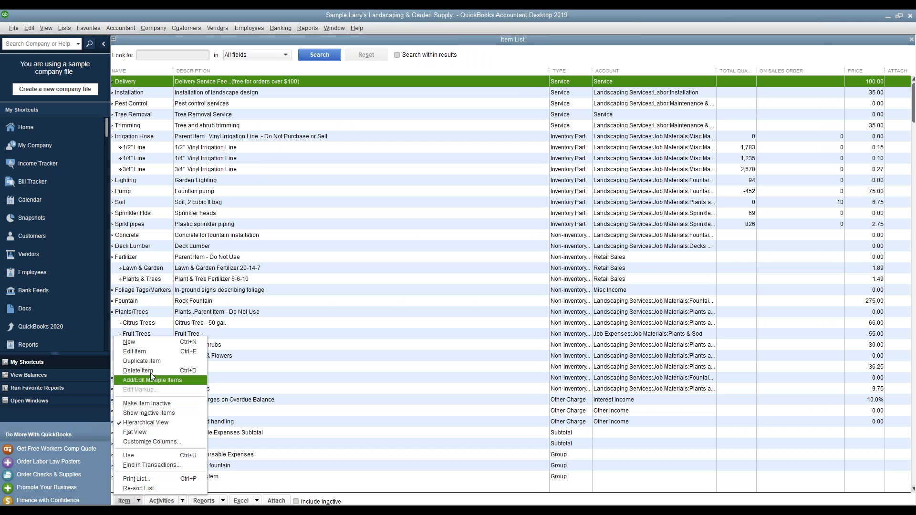
click(153, 341)
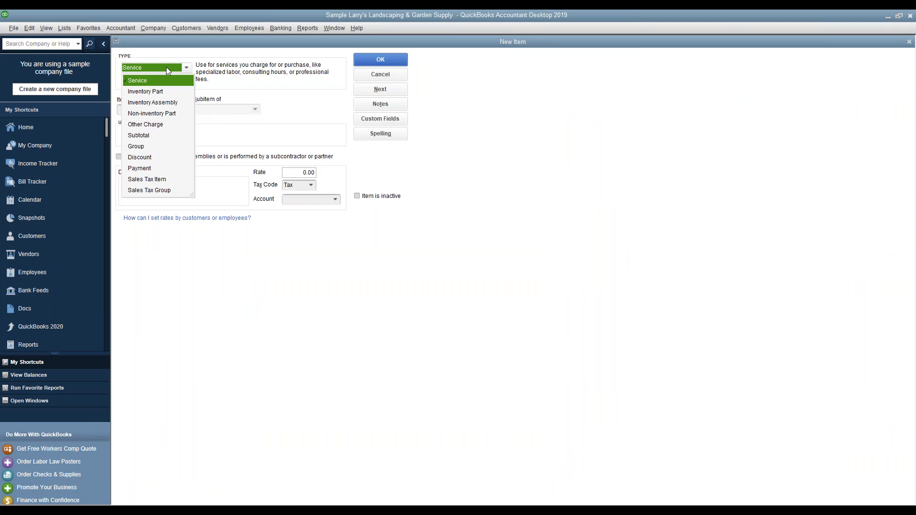
click(159, 92)
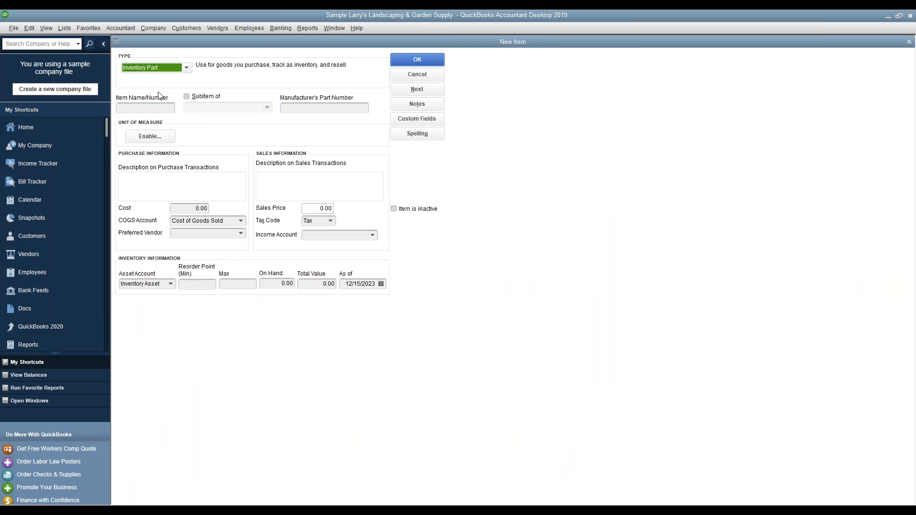
Name the new item Books and enter Books as its description on purchase transactions.
click(158, 107)
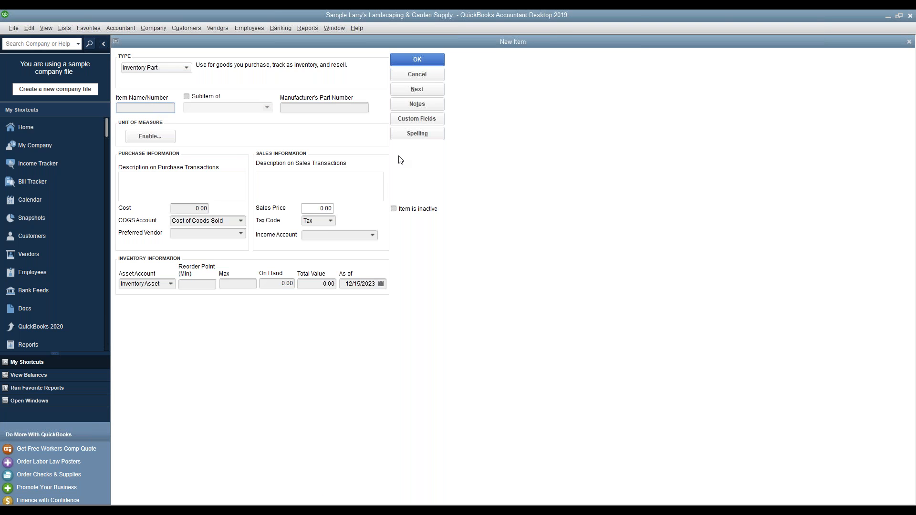
text(Books)
key(Tab)
click(186, 181)
text(Books)
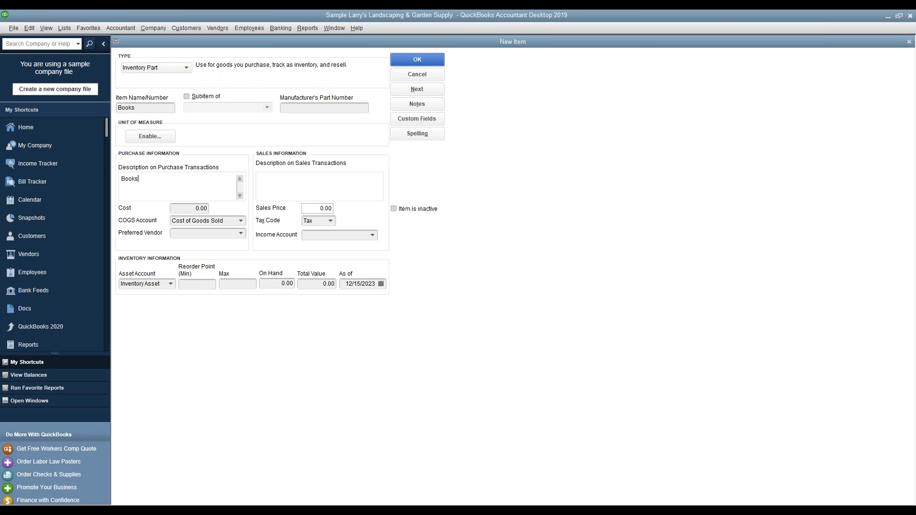
click(310, 185)
Set the Books item's purchase cost to 10.
click(183, 209)
double_click(183, 209)
text(10)
key(Tab)
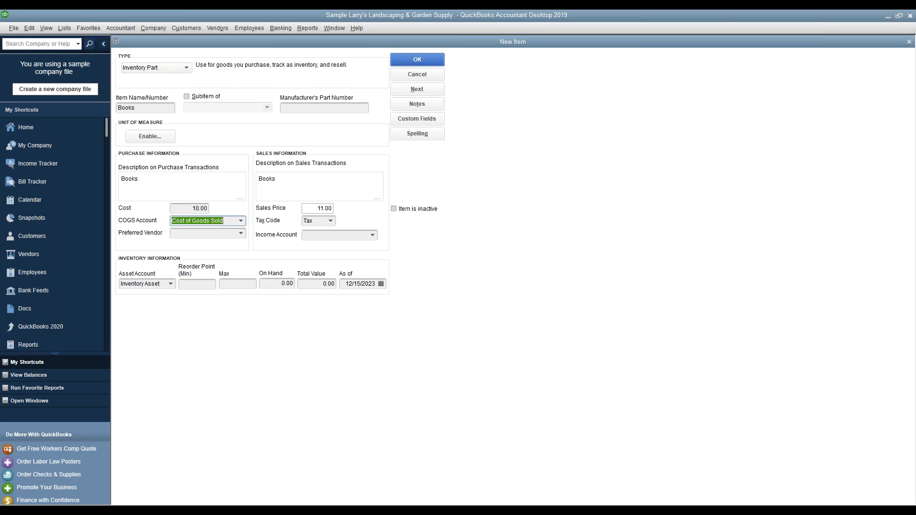
click(314, 207)
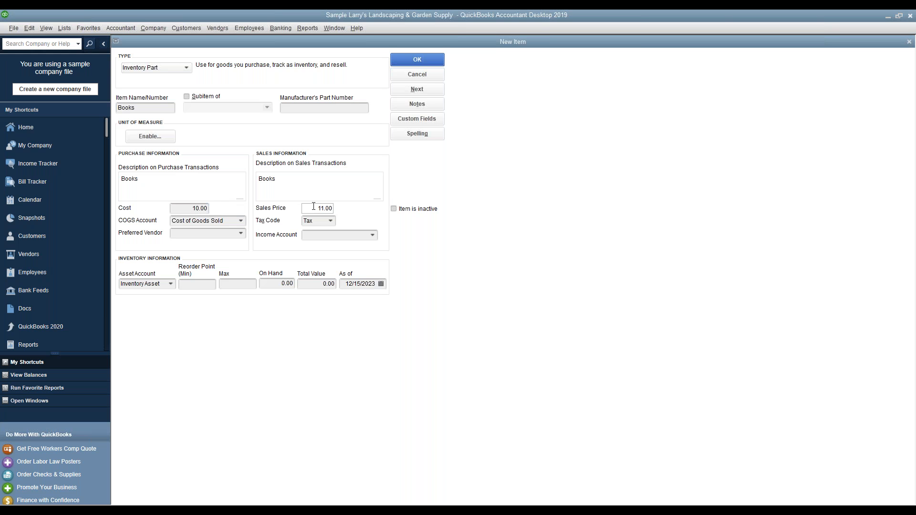
click(196, 205)
Review the available choices for the item's COGS account and preferred vendor.
click(242, 223)
click(242, 223)
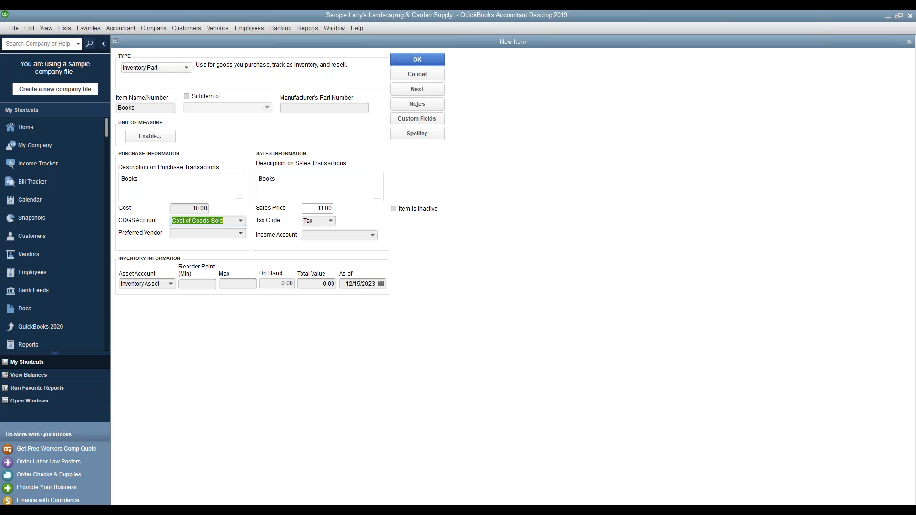
click(241, 221)
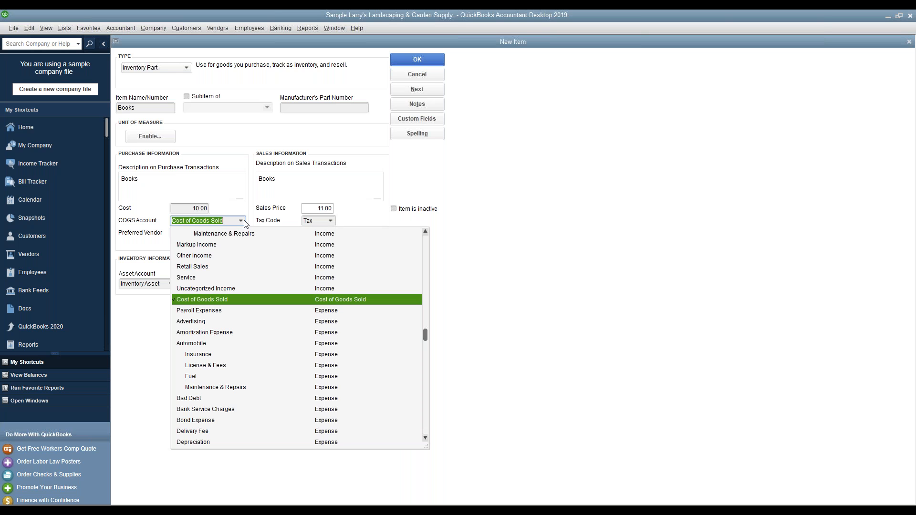
click(242, 221)
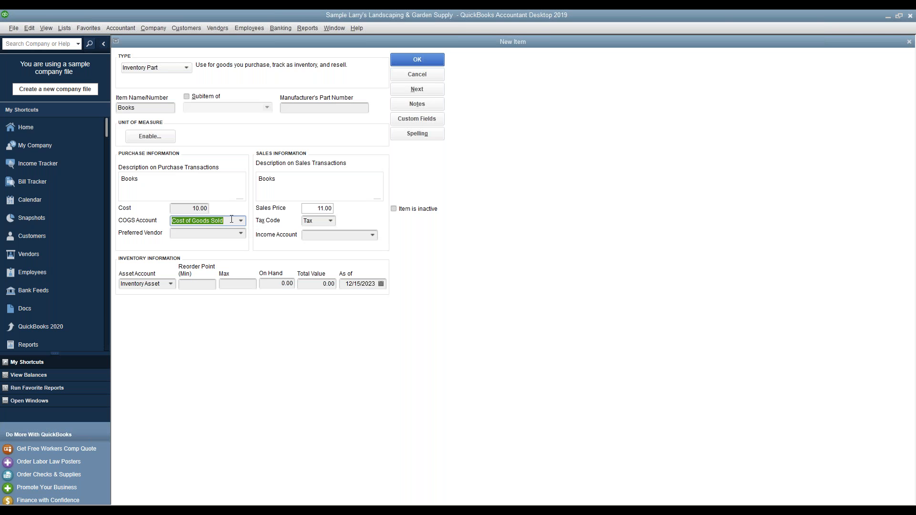
click(241, 233)
click(241, 233)
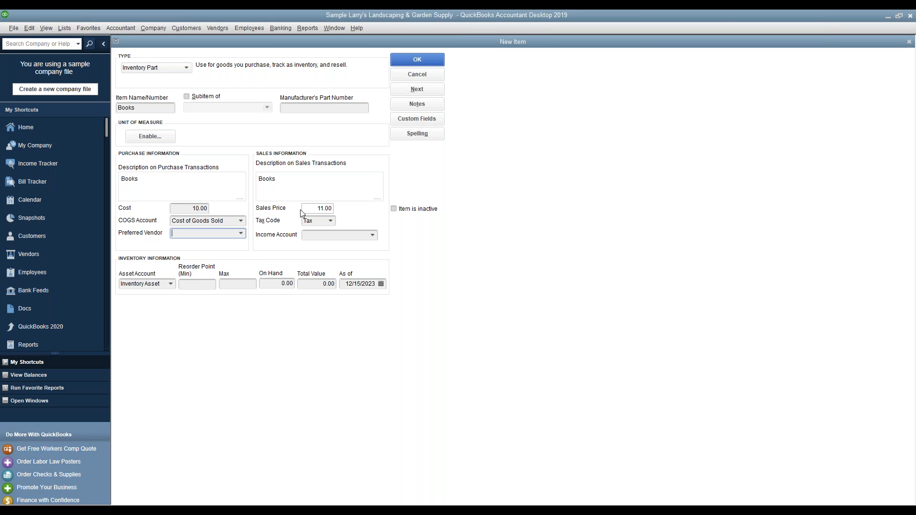
Set the item's sales price to 20 and assign Retail Sales as its income account.
drag(311, 209, 379, 209)
text(20)
key(Tab)
click(330, 222)
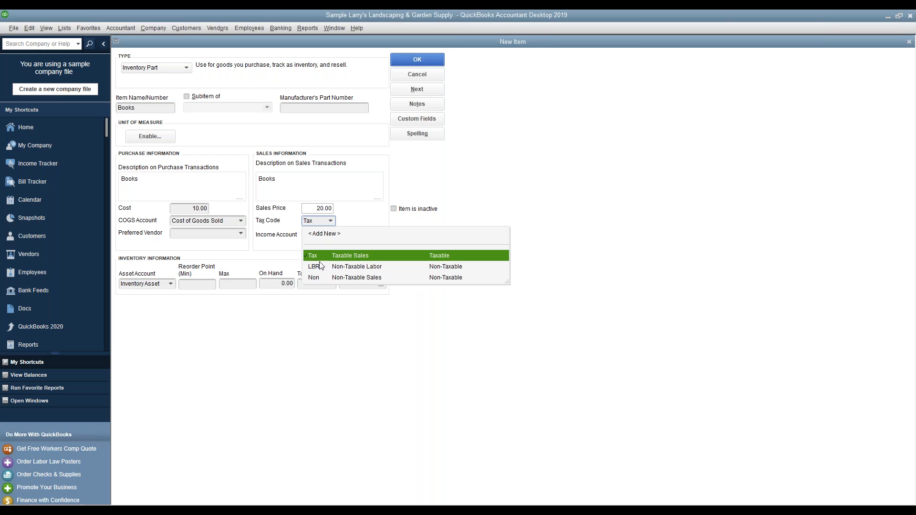
click(506, 187)
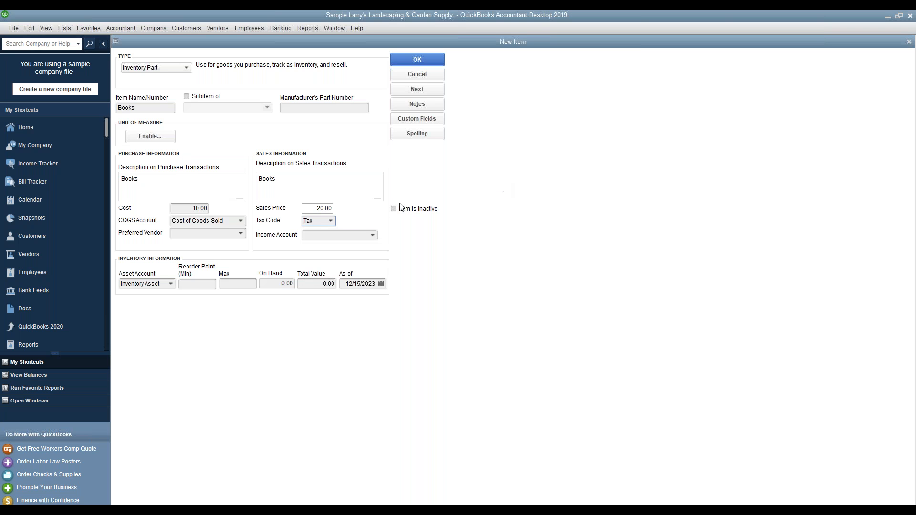
click(372, 236)
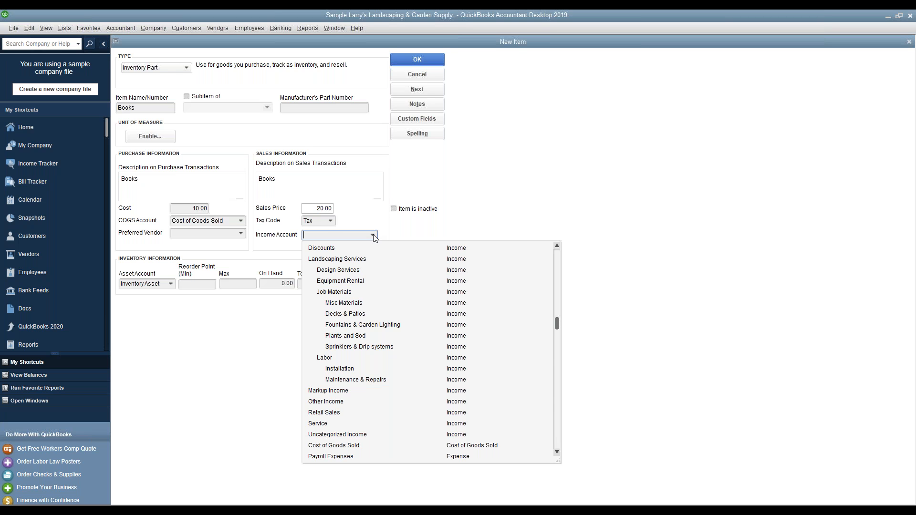
click(327, 411)
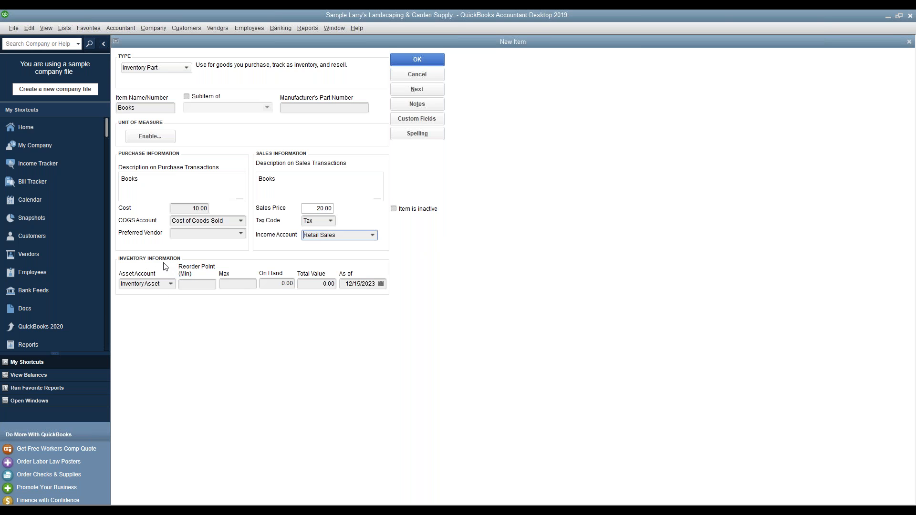
Review the item's asset account, reorder point and maximum stock fields in the inventory information.
click(172, 285)
click(171, 284)
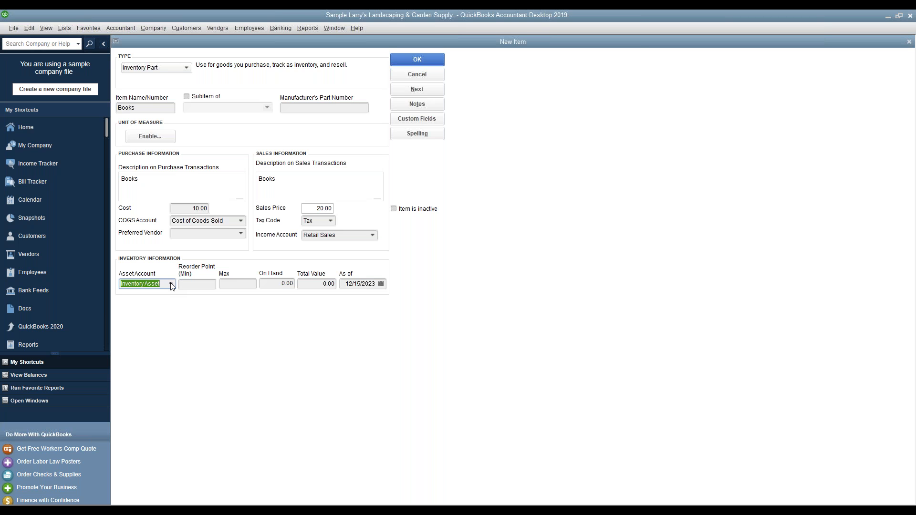
click(197, 284)
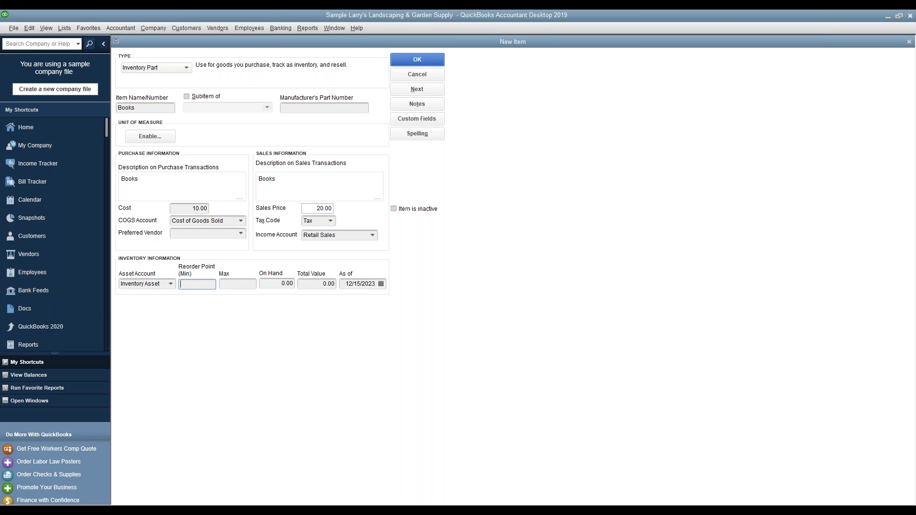
key(Tab)
click(210, 285)
click(229, 284)
click(196, 283)
click(236, 283)
Set the on-hand quantity to 15, save the Books item and close the item list.
click(274, 285)
drag(274, 285, 320, 284)
text(15)
key(Tab)
click(311, 285)
click(372, 285)
click(430, 59)
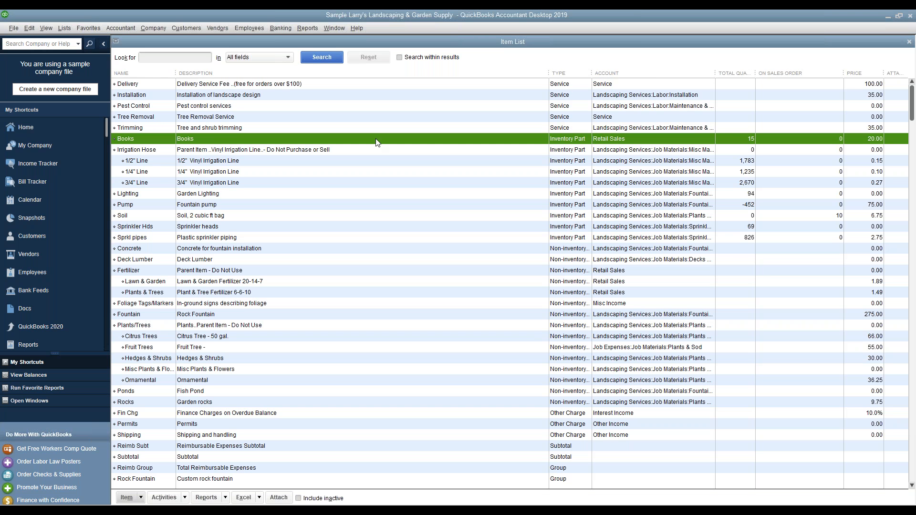
click(906, 44)
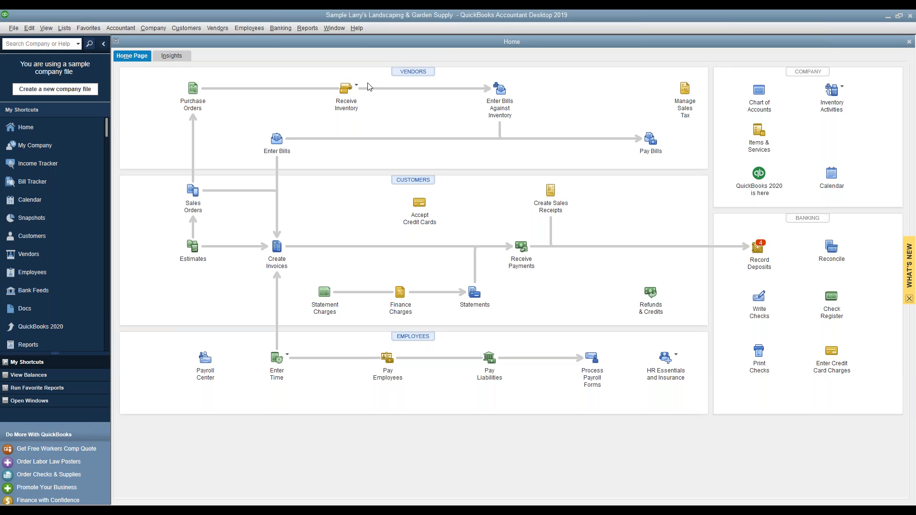
Start an item receipt for goods received without a bill, with Conner Garden Supplies as the vendor.
click(223, 30)
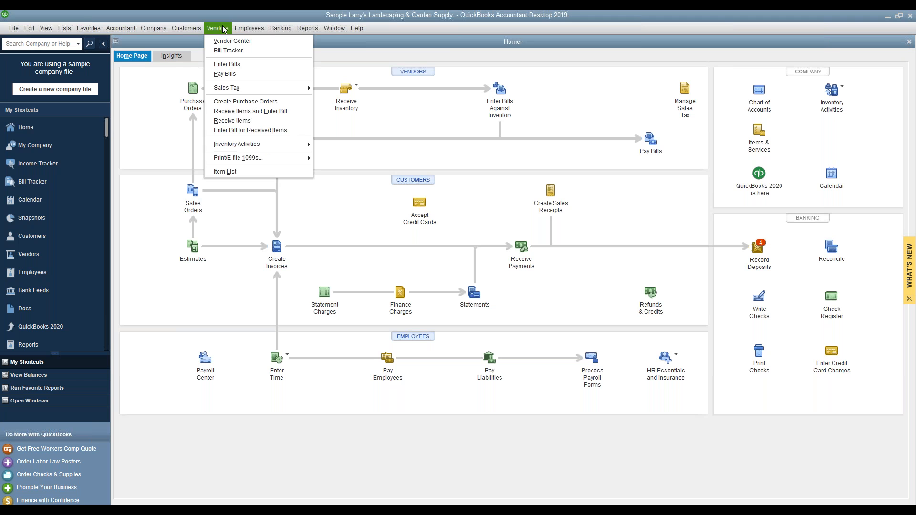
click(250, 123)
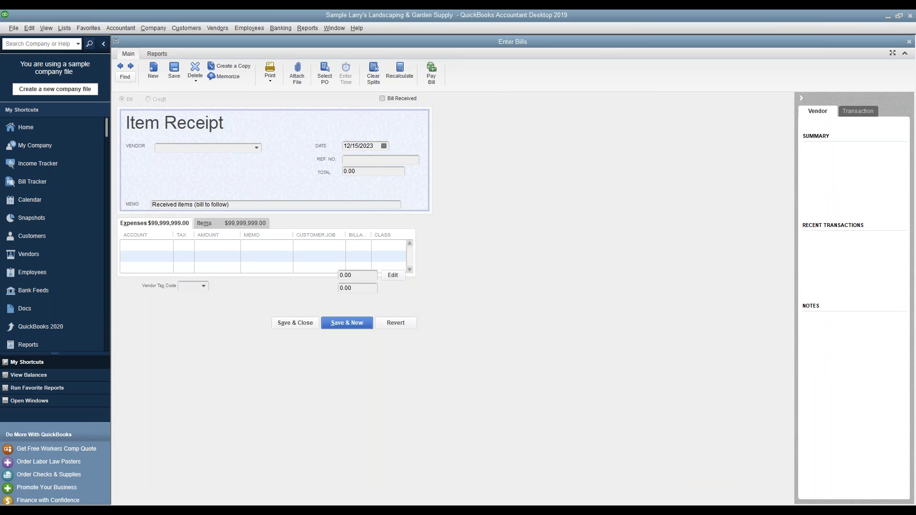
click(258, 148)
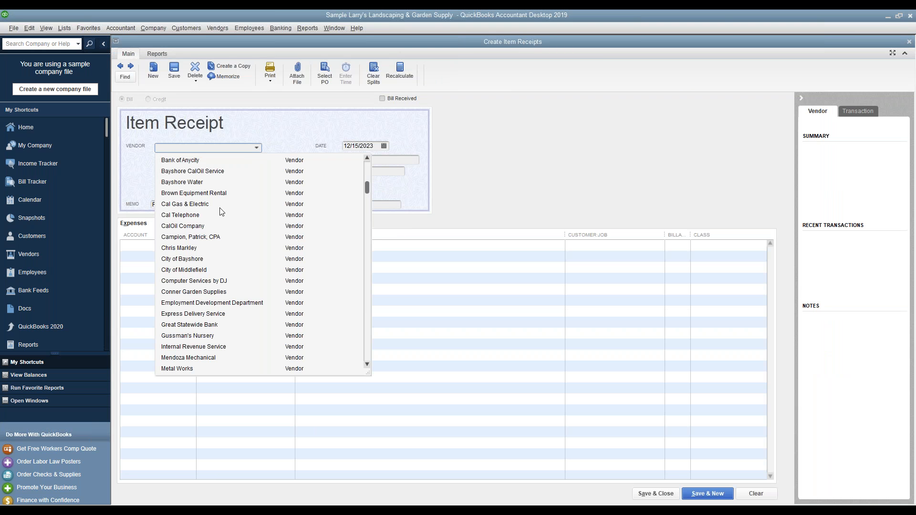
click(237, 292)
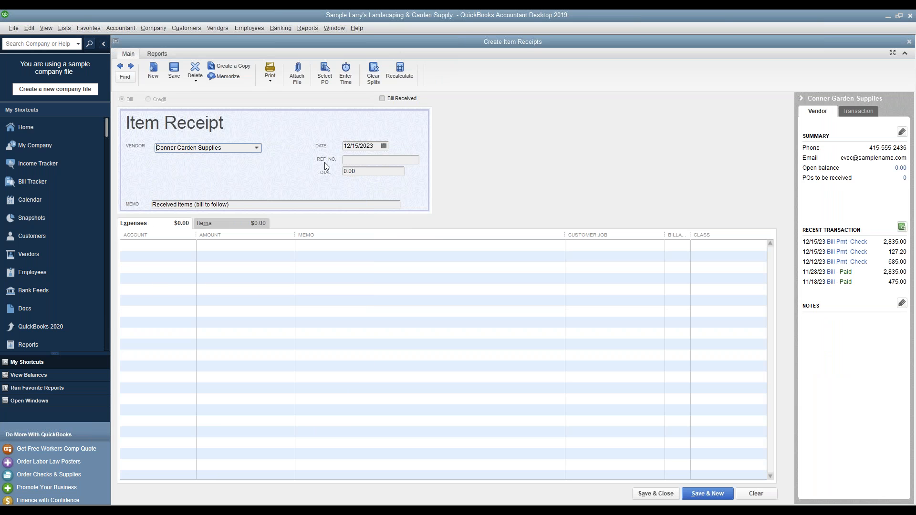
click(384, 146)
click(407, 155)
click(359, 160)
key(Tab)
Add a Books item line with a quantity of 150 to the item receipt.
click(221, 223)
click(167, 228)
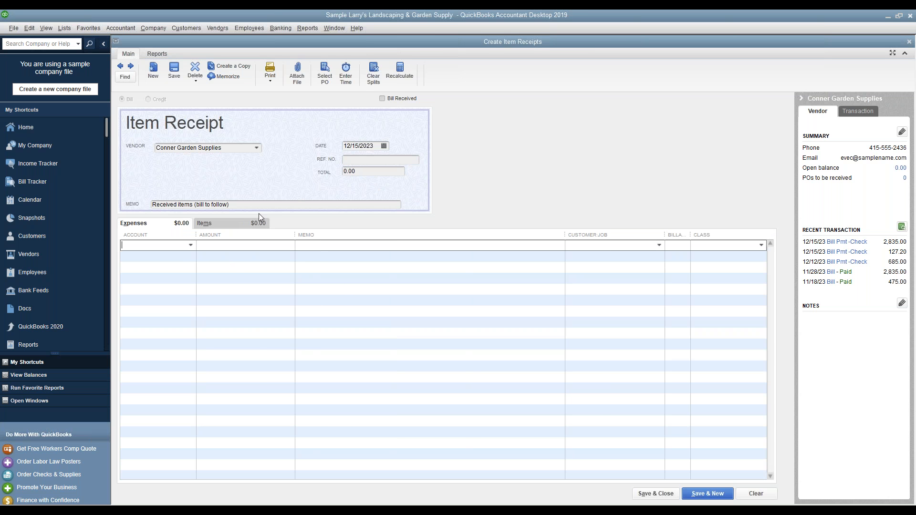
click(230, 223)
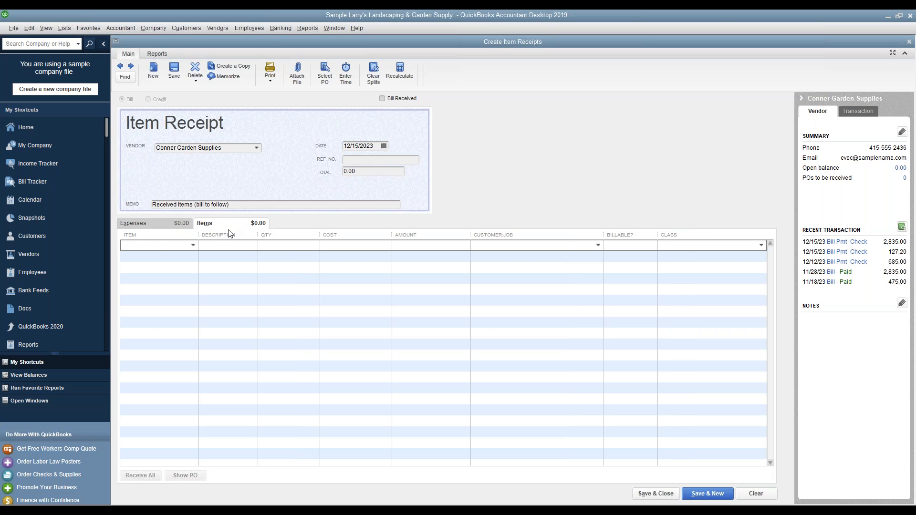
text(Vbo)
key(BackSpace)
key(BackSpace)
key(BackSpace)
text(Book)
key(Tab)
click(307, 244)
text(150)
key(Tab)
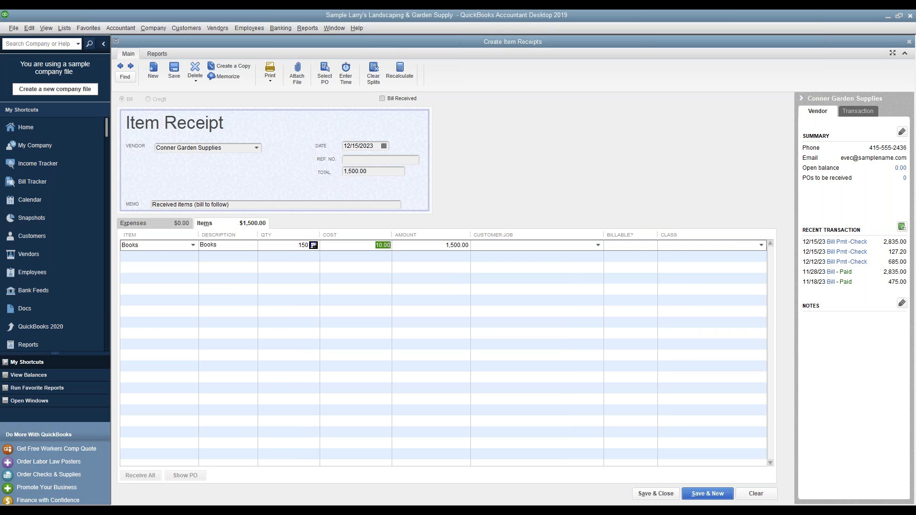
Check the line's cost and amount against the receipt total, and save and close the item receipt.
click(383, 245)
click(455, 245)
click(369, 172)
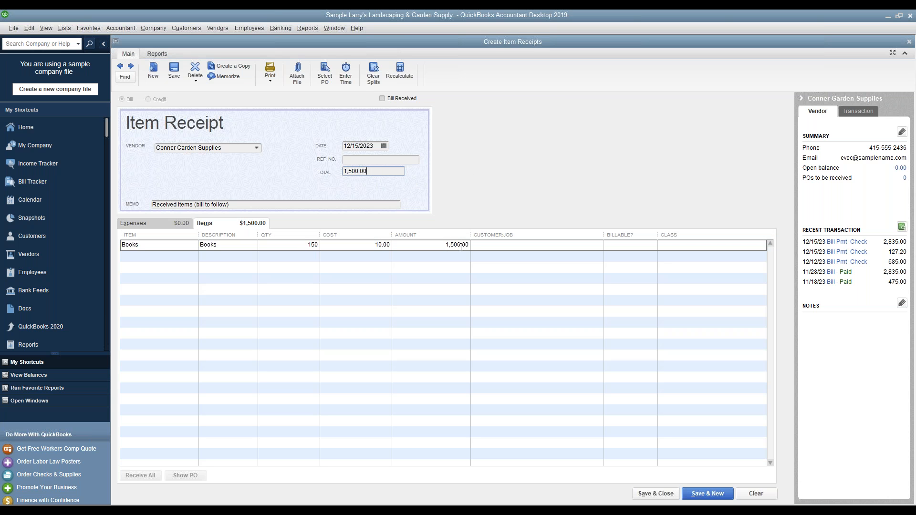
click(669, 497)
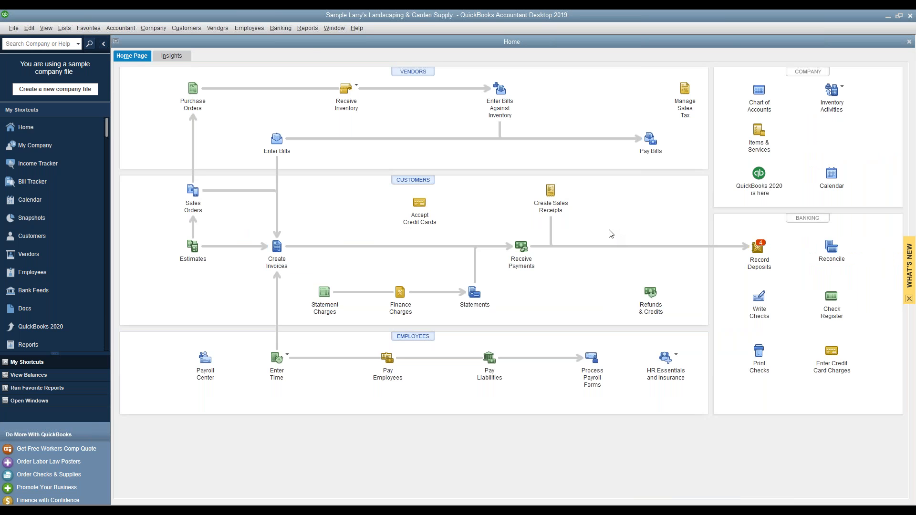
Open the item list and check the total quantity on hand for Books.
click(217, 28)
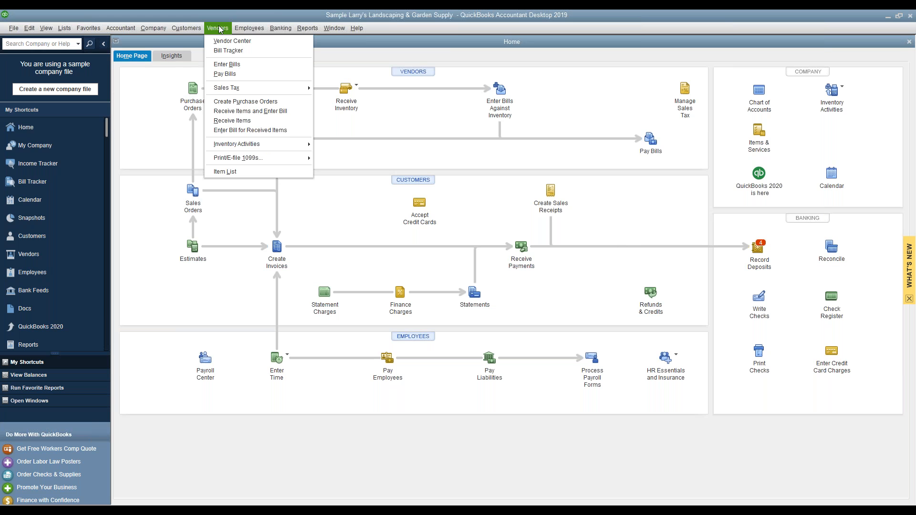
click(238, 171)
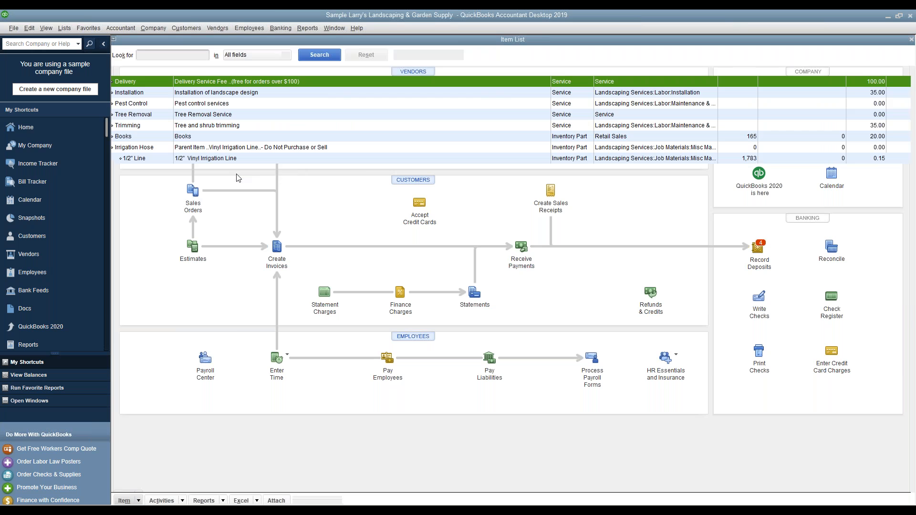
click(201, 137)
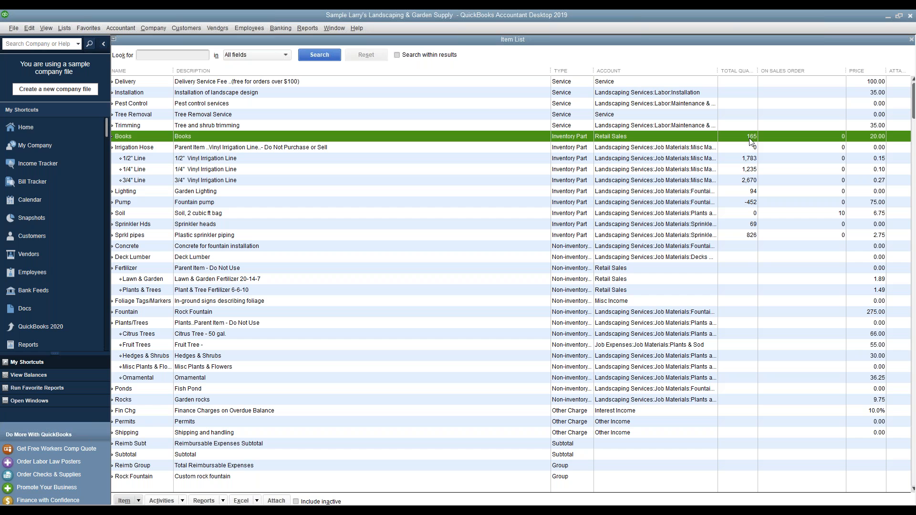
Close the item list and start a new invoice for the customer Adam's Candy Shop.
click(911, 40)
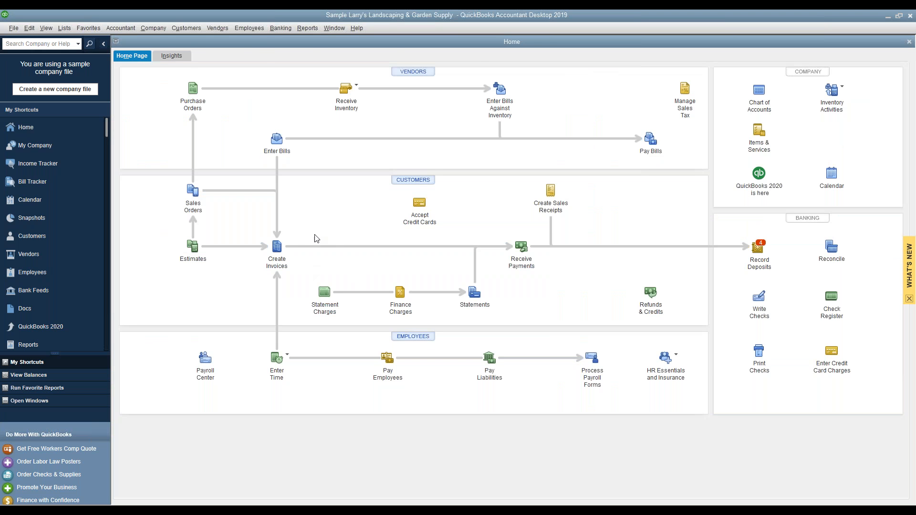
click(278, 247)
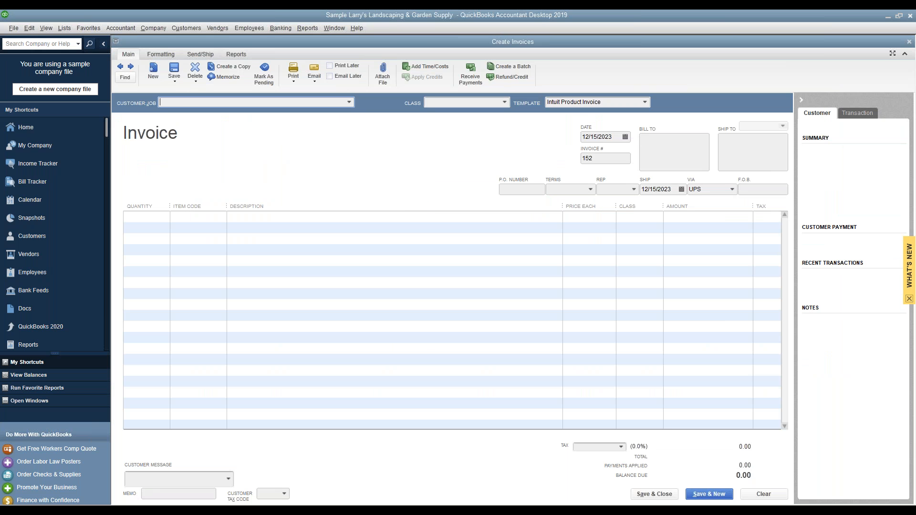
click(349, 103)
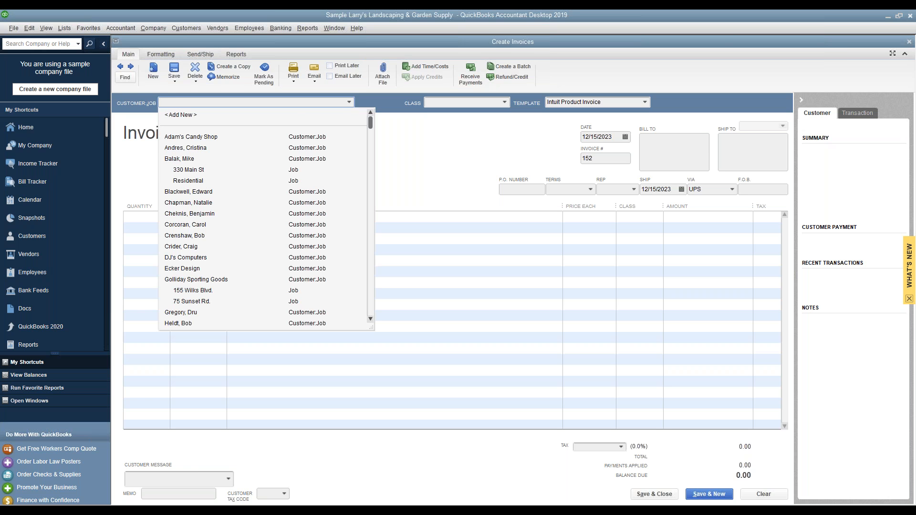
click(215, 138)
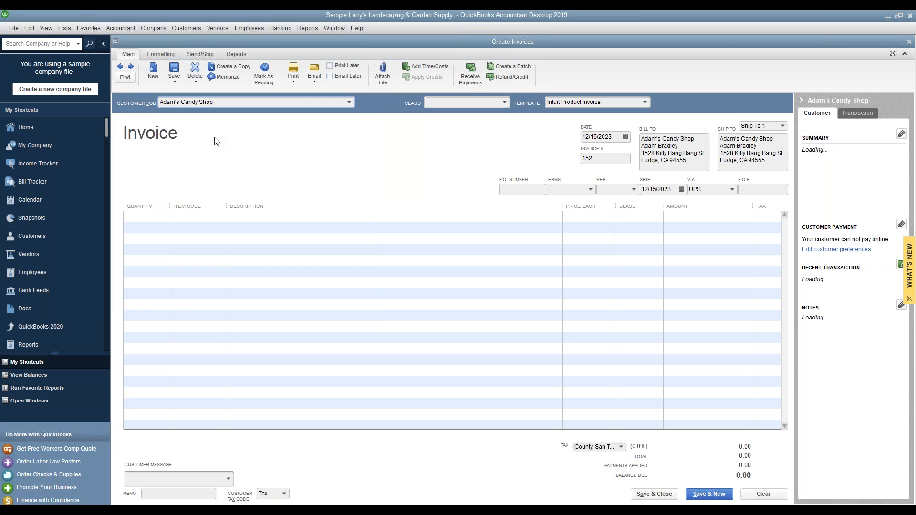
Add a Books item line with a quantity of 15 to the invoice and check its unit price and amount.
click(143, 217)
text(15)
key(Tab)
text(Boo)
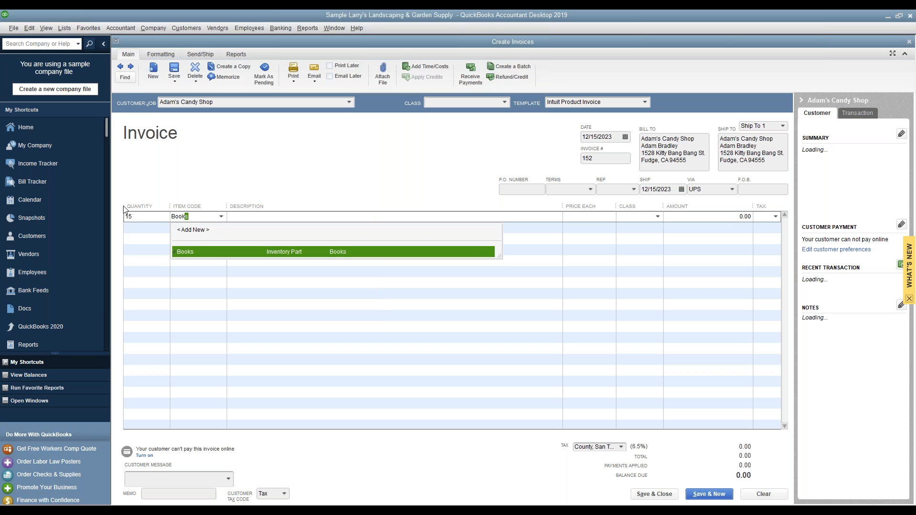
click(209, 251)
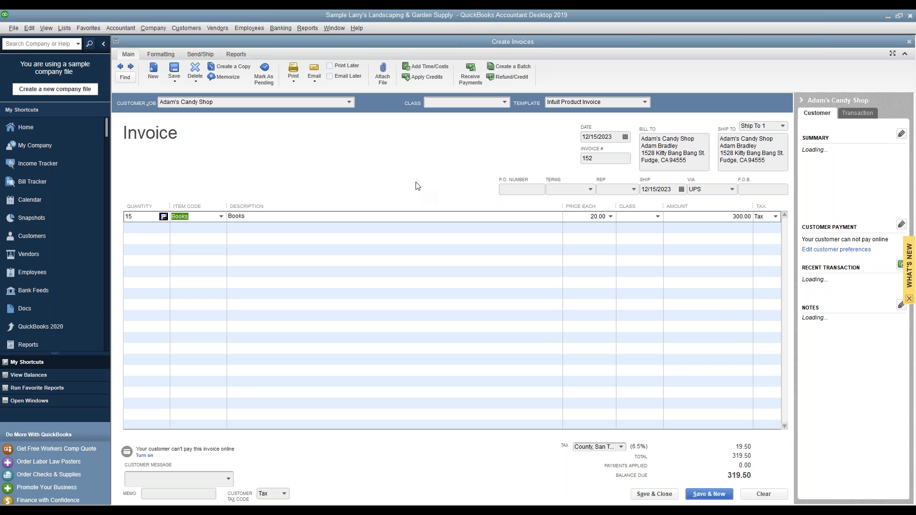
click(587, 217)
click(739, 217)
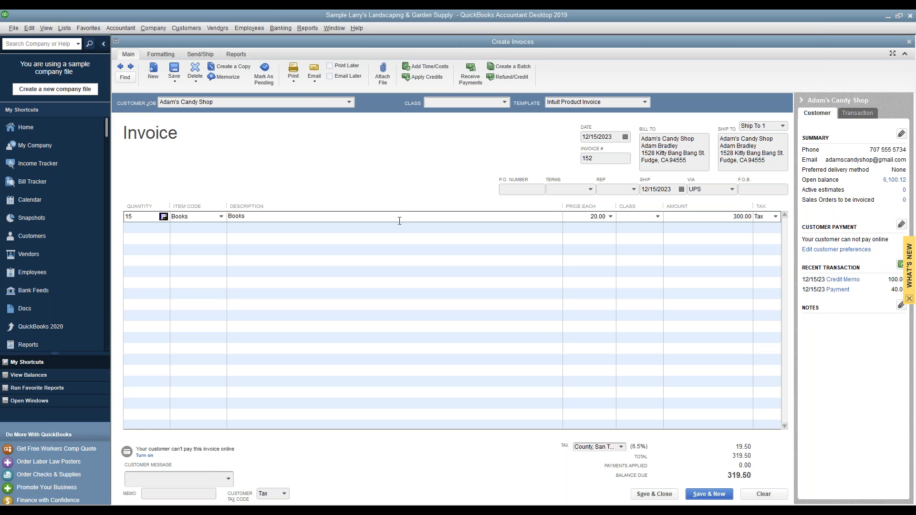
Check the invoice's email options, and save and close the invoice without applying the customer's available credits.
click(316, 82)
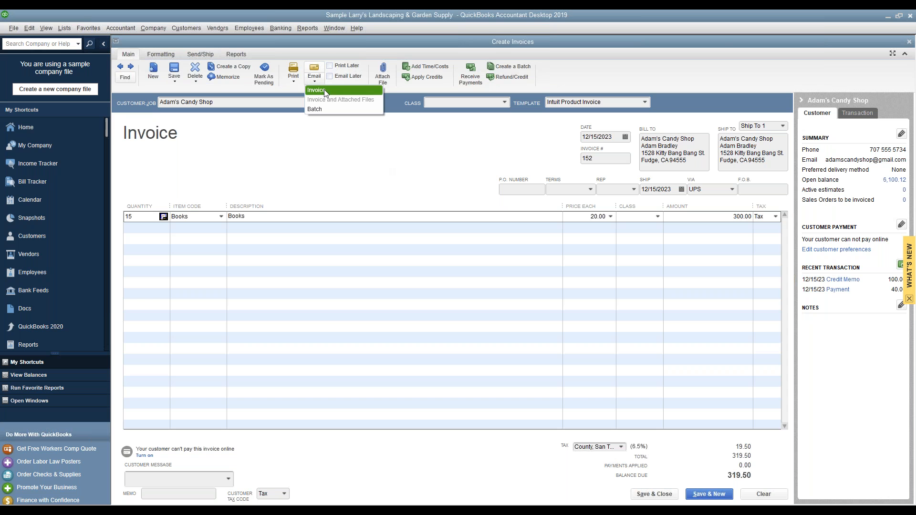
click(493, 432)
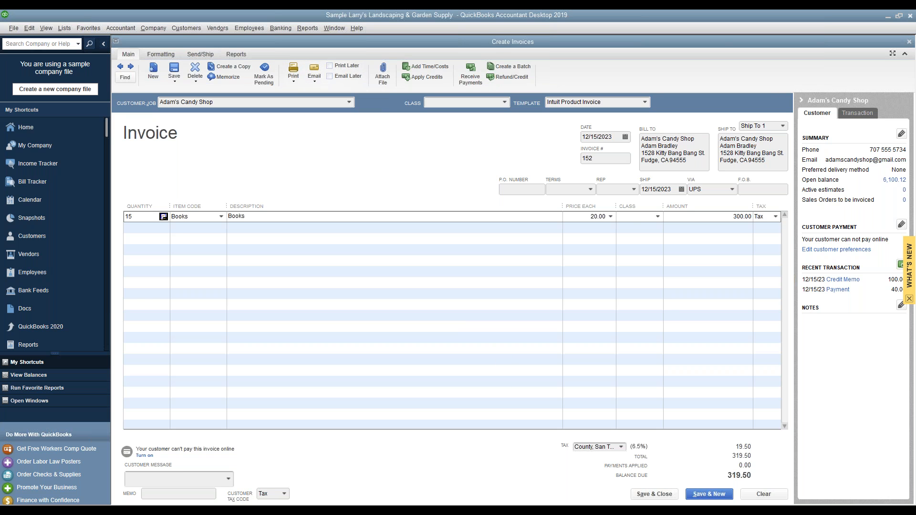
click(650, 494)
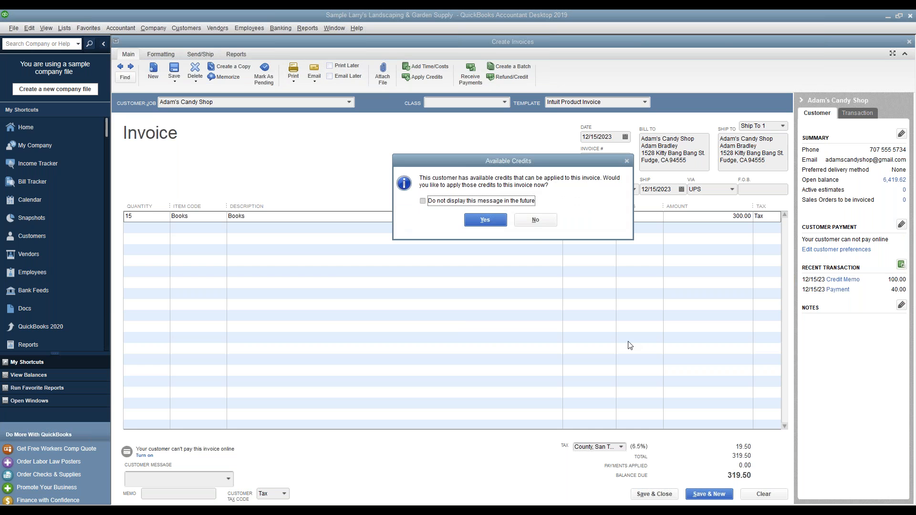
click(535, 220)
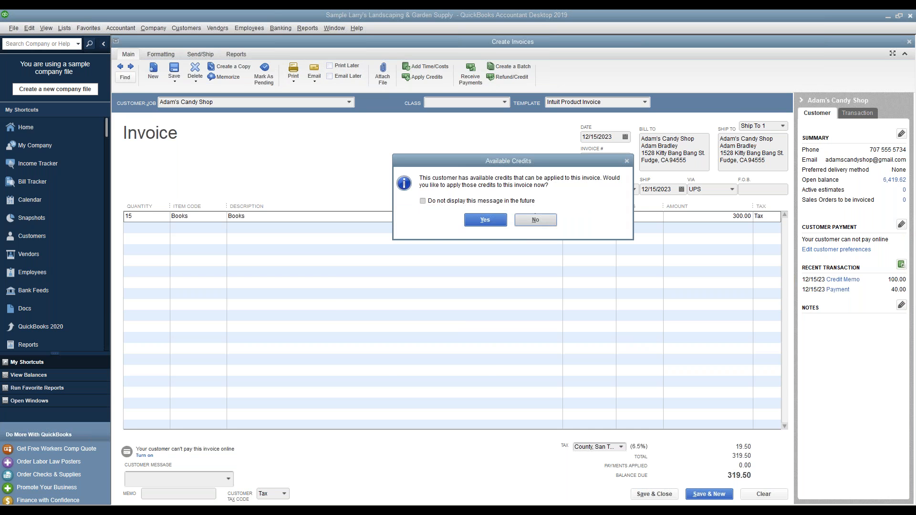